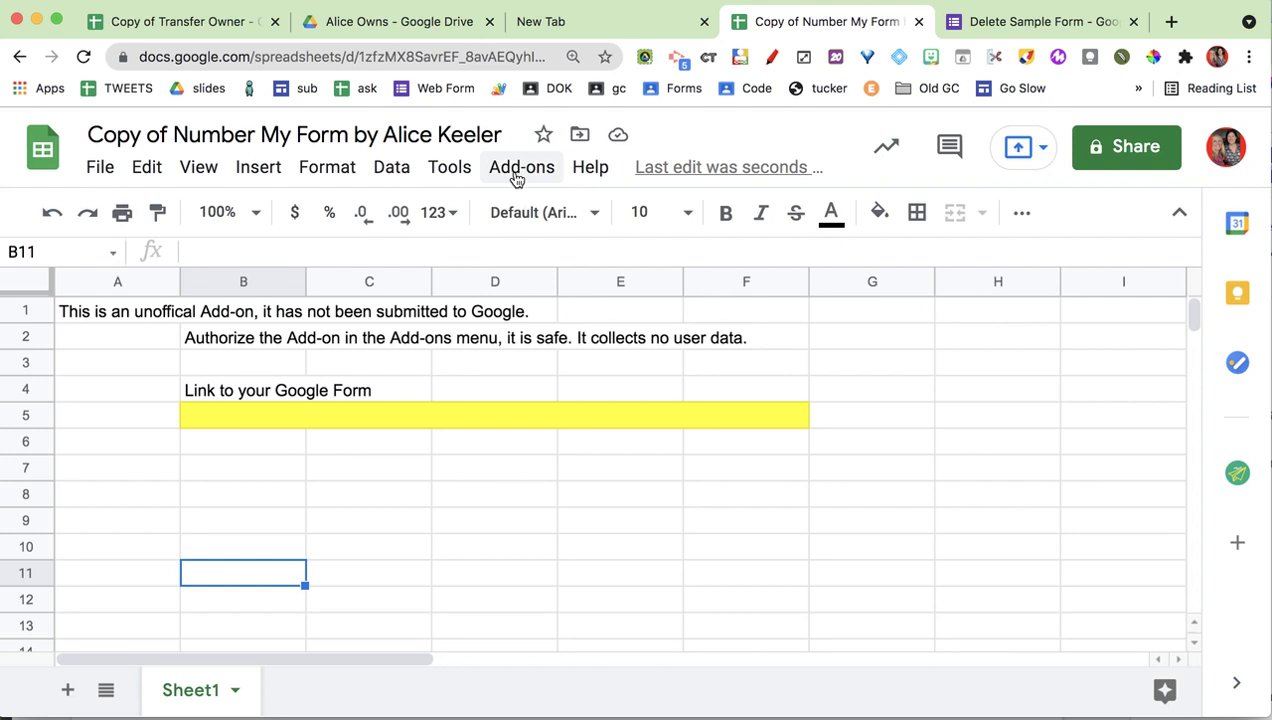
# - Authorize the Number My Form add-on and grant its script permission to run
pyautogui.click(516, 170)
pyautogui.moveTo(581, 607)
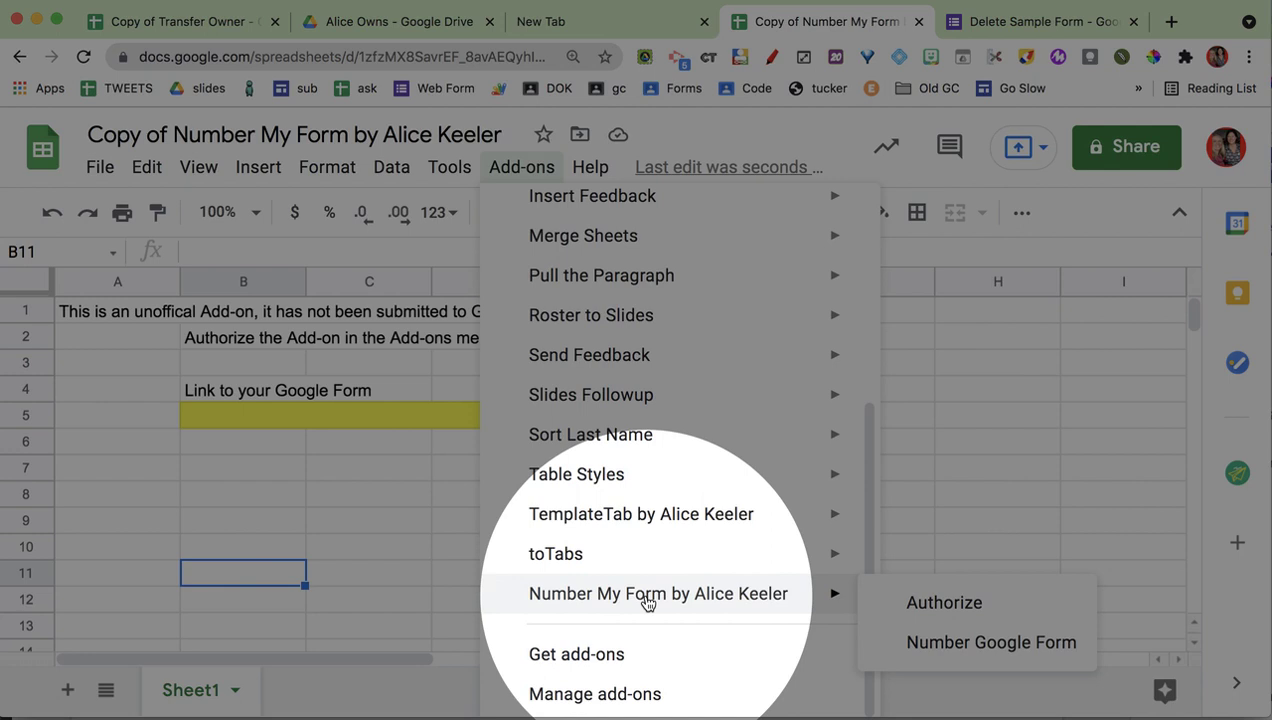
pyautogui.click(920, 605)
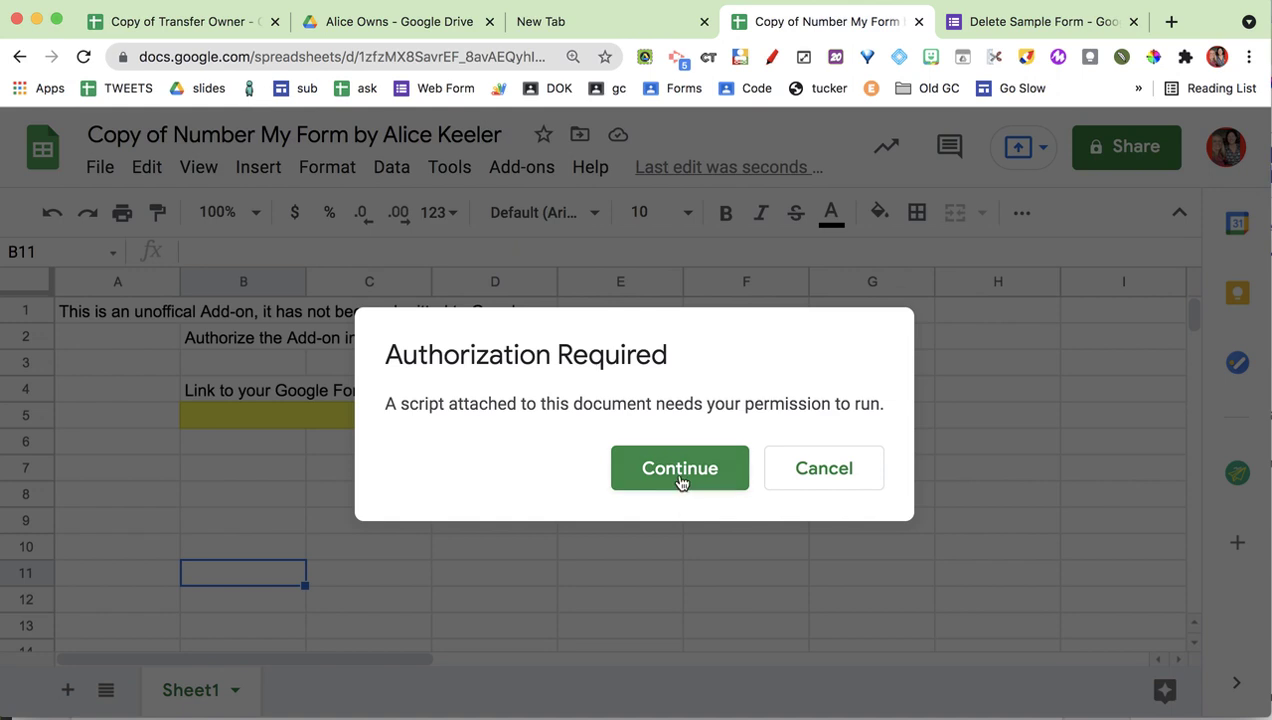
pyautogui.click(679, 470)
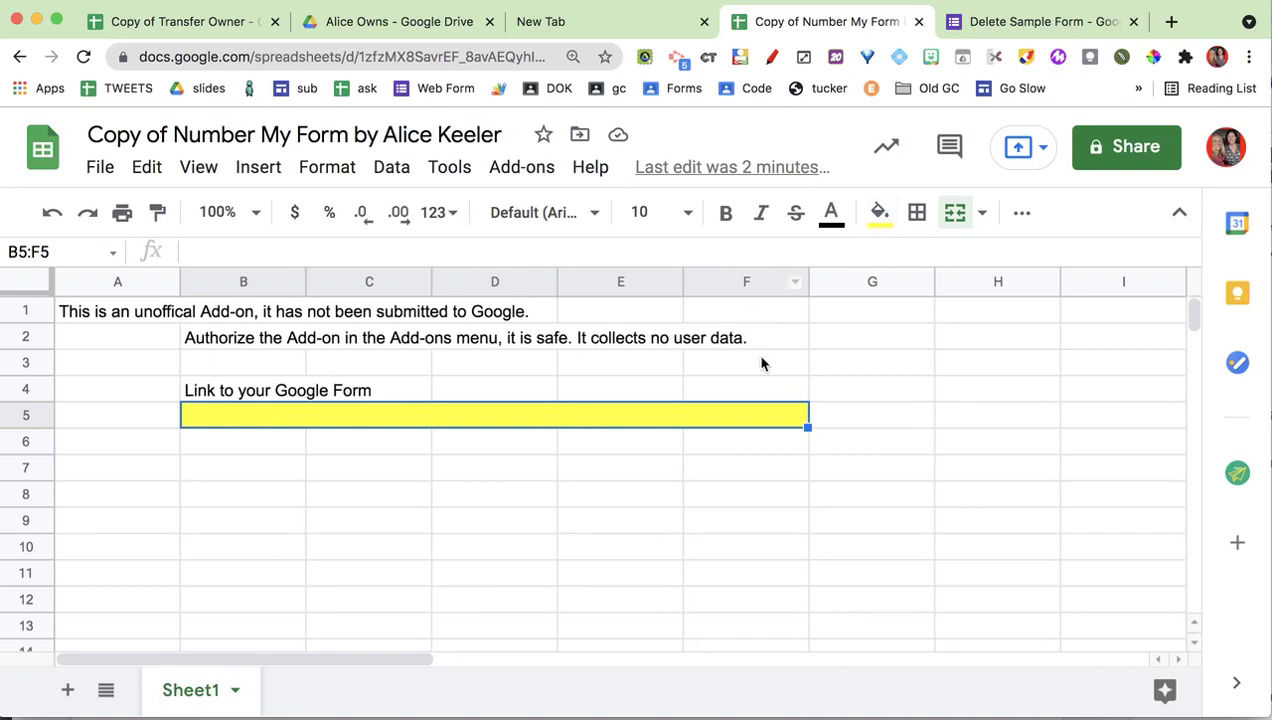
# - Copy the Delete Sample Form's web address and paste it into the yellow link cell
pyautogui.click(1018, 20)
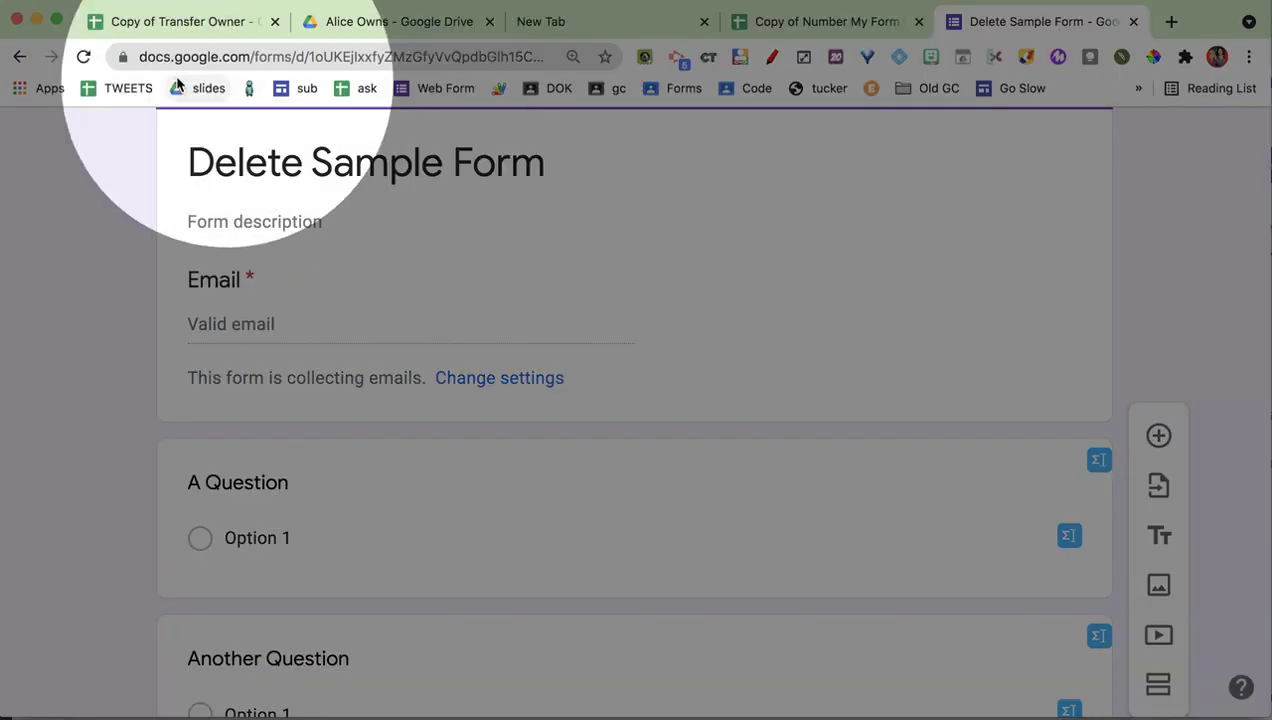
pyautogui.click(226, 58)
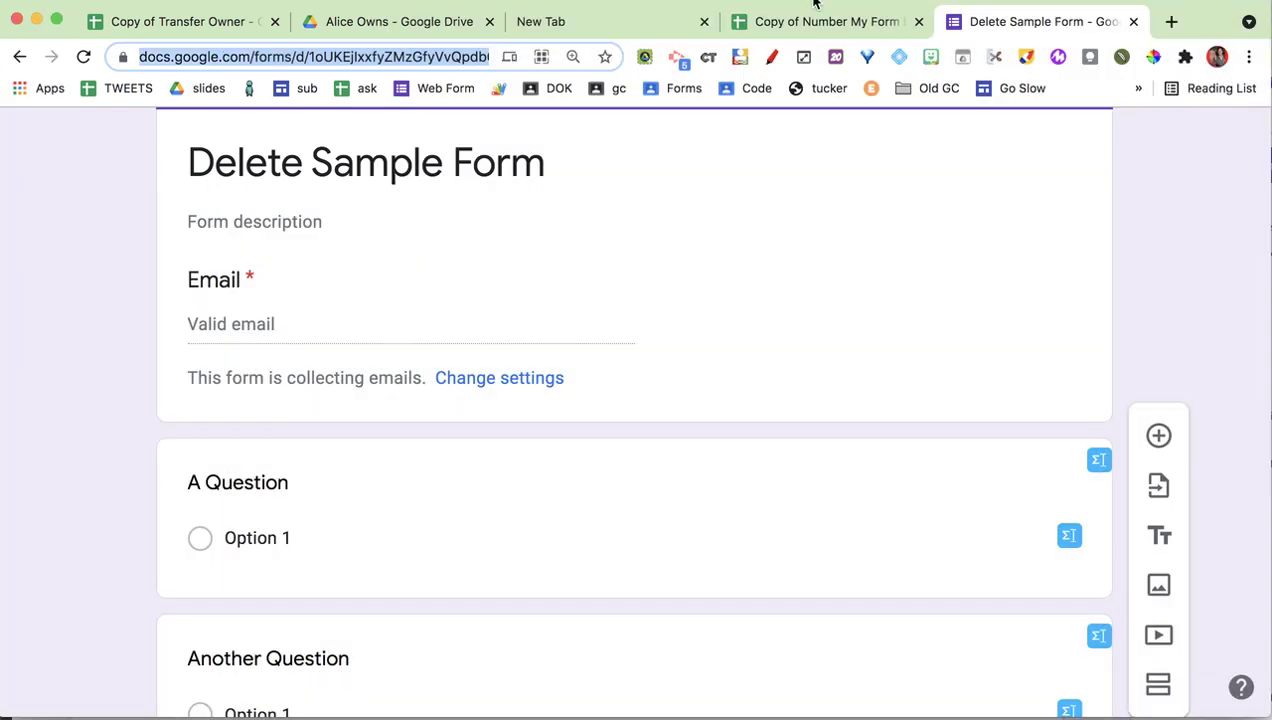
pyautogui.click(819, 24)
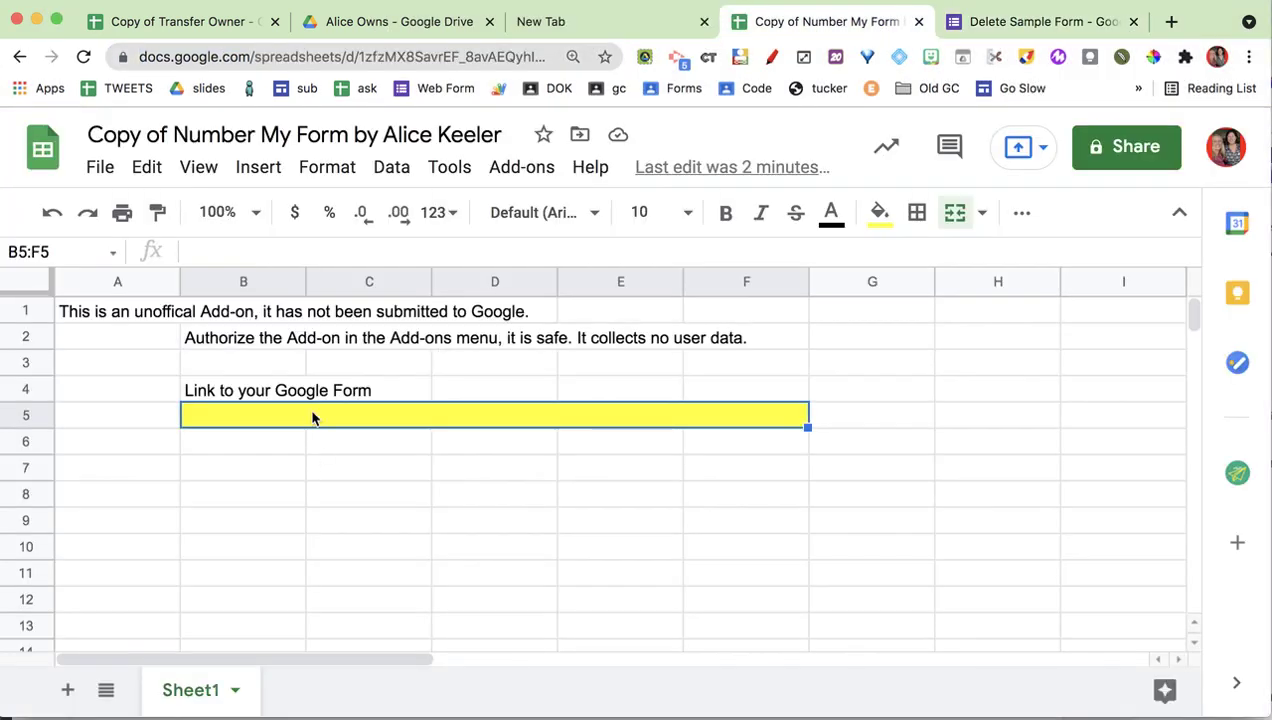
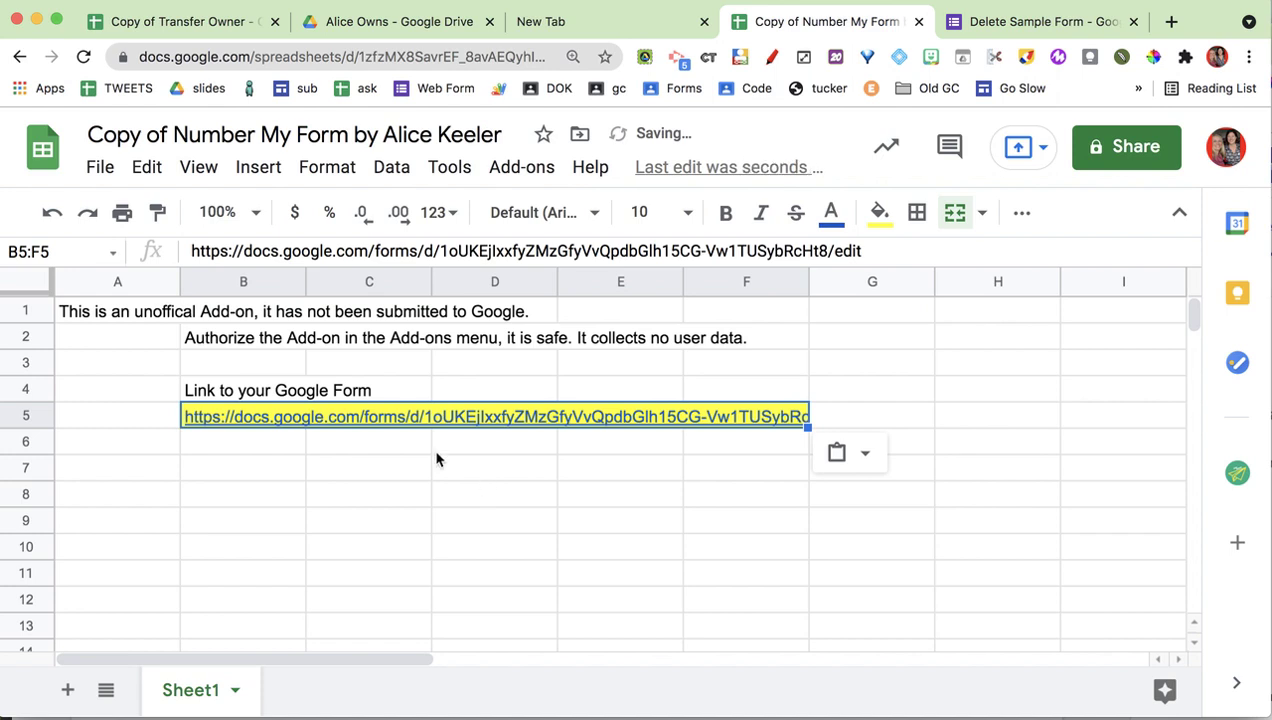
pyautogui.click(437, 450)
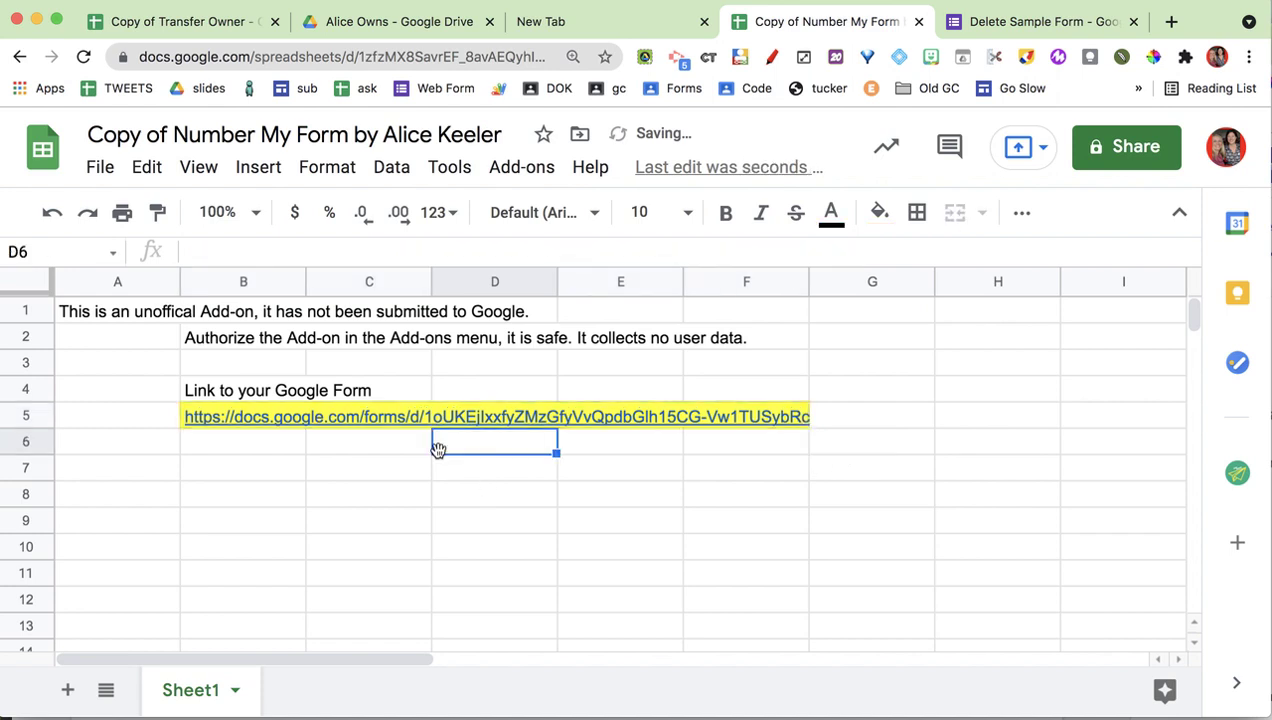
# - Run Number My Form > Number Google Form on the linked form
pyautogui.click(520, 170)
pyautogui.moveTo(591, 597)
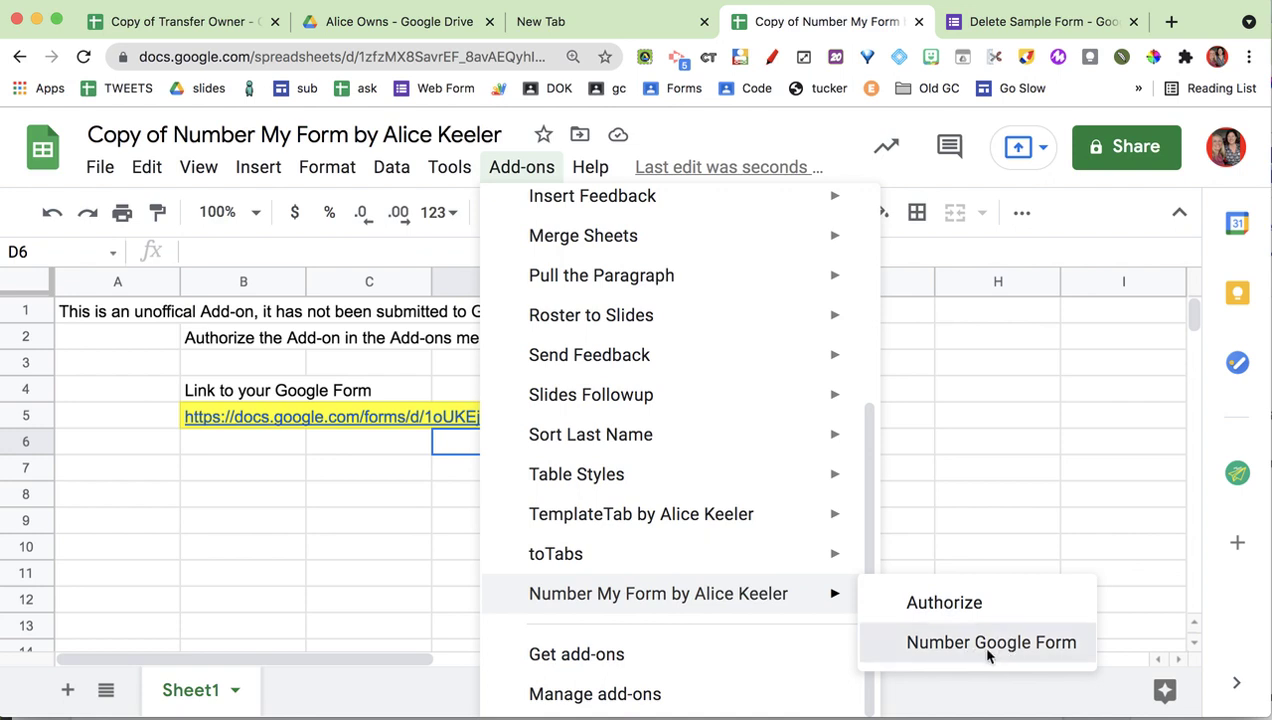
pyautogui.click(989, 644)
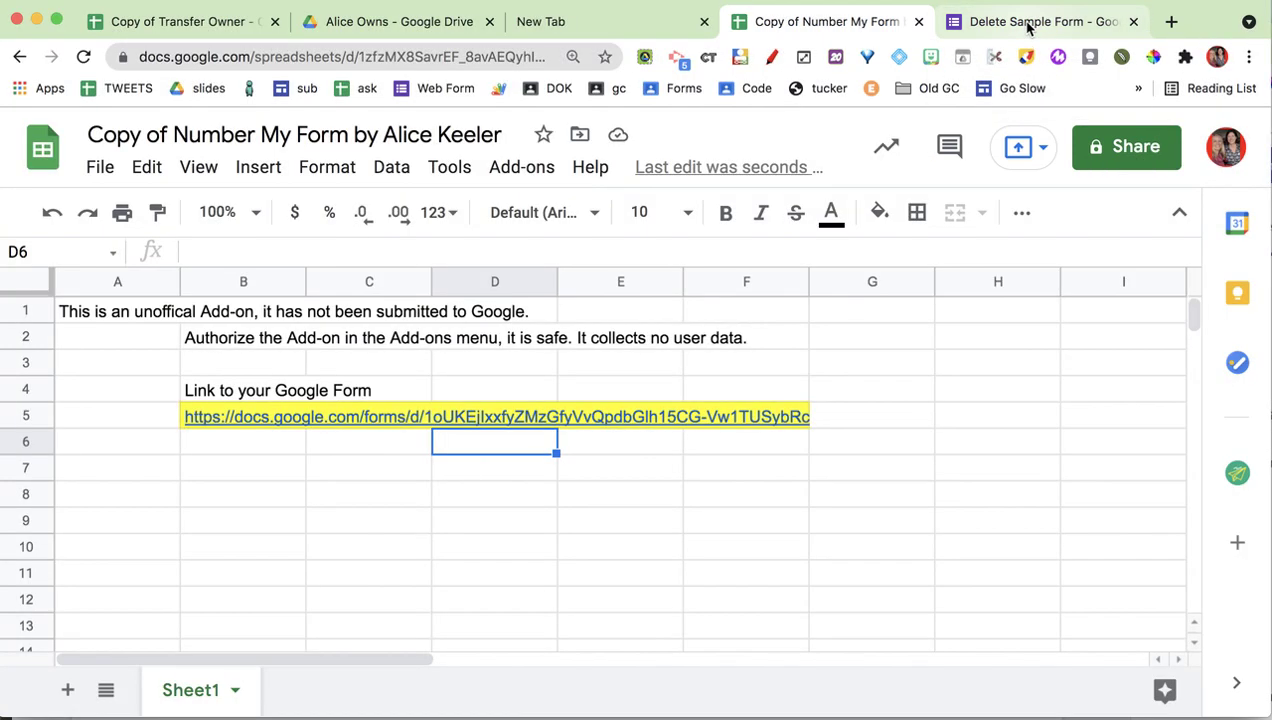
# - Scroll through the Delete Sample Form to confirm questions are numbered 1) through 5)
pyautogui.click(1030, 22)
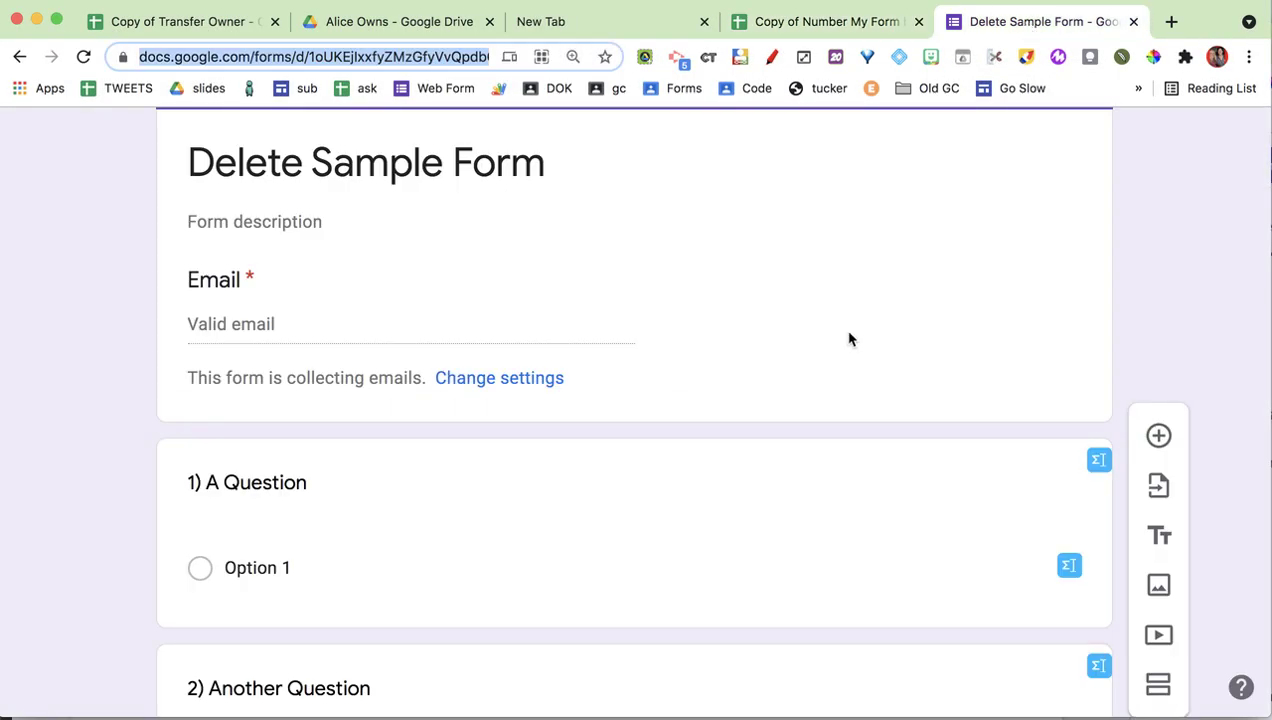
pyautogui.scroll(-1, 653, 390)
pyautogui.scroll(-3, 198, 480)
pyautogui.scroll(-10, 198, 487)
pyautogui.click(197, 558)
pyautogui.scroll(-3, 197, 558)
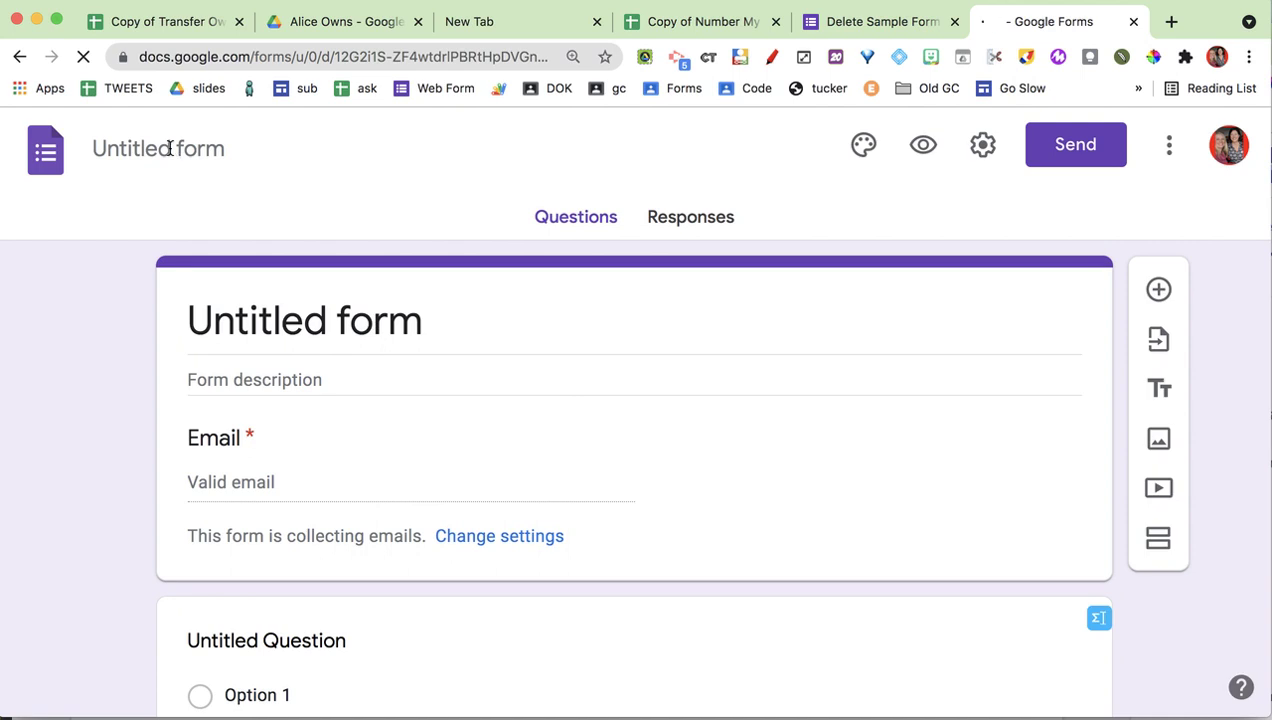
# - Title the new form 'delete' and add questions 'question' and 'abother questions'
pyautogui.click(210, 118)
pyautogui.write('delete')
pyautogui.scroll(-3, 360, 413)
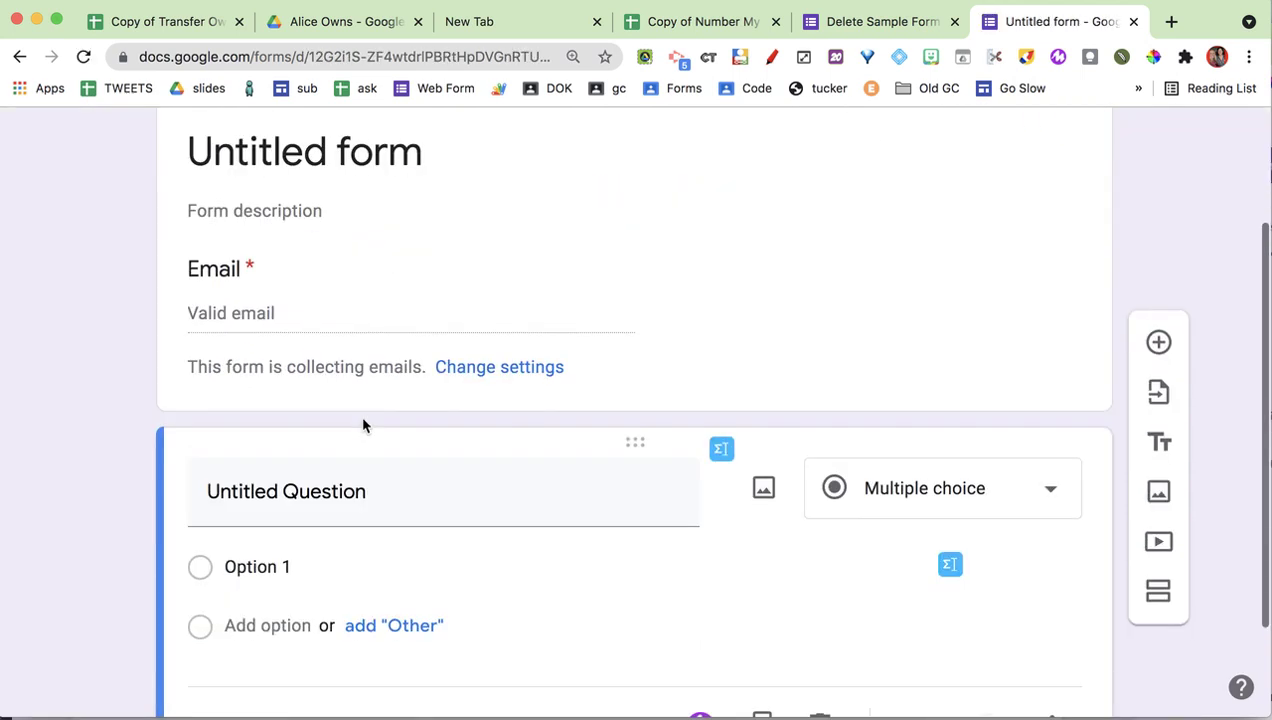
pyautogui.click(304, 500)
pyautogui.write('h')
pyautogui.scroll(-2, 264, 575)
pyautogui.press('Return')
pyautogui.write('question')
pyautogui.press('Return')
pyautogui.write('abothe')
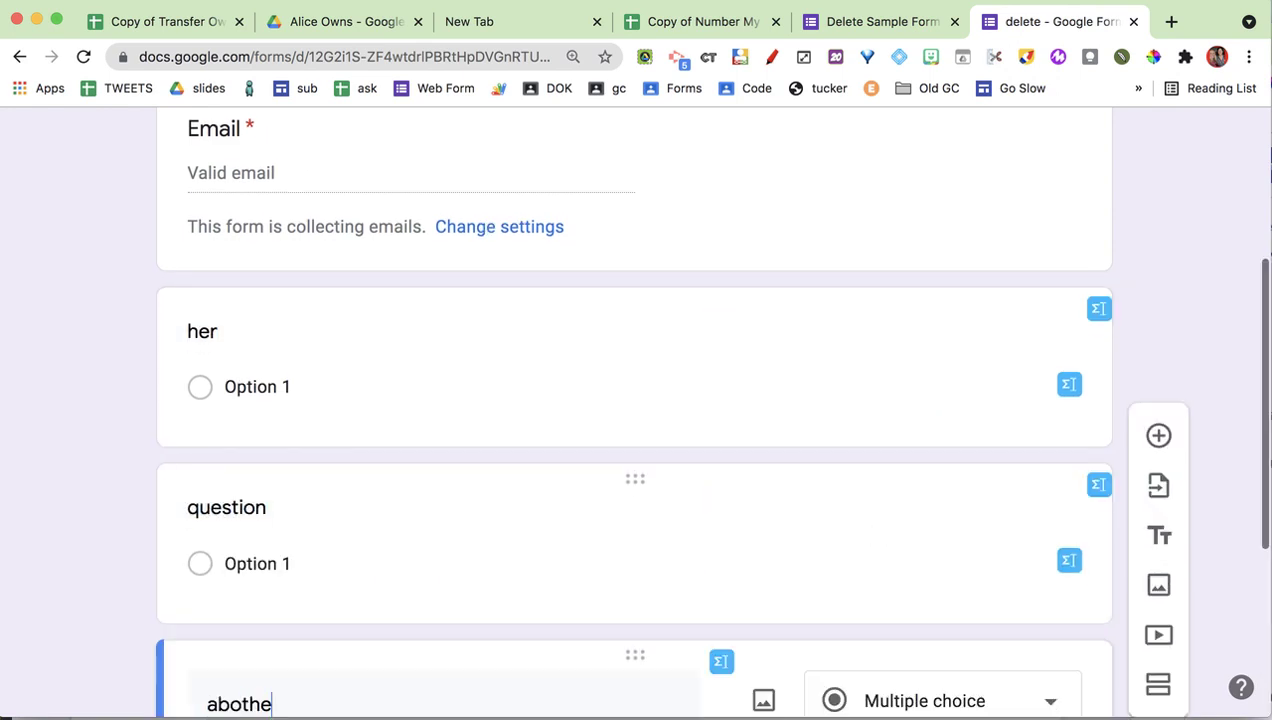
pyautogui.write('r questions')
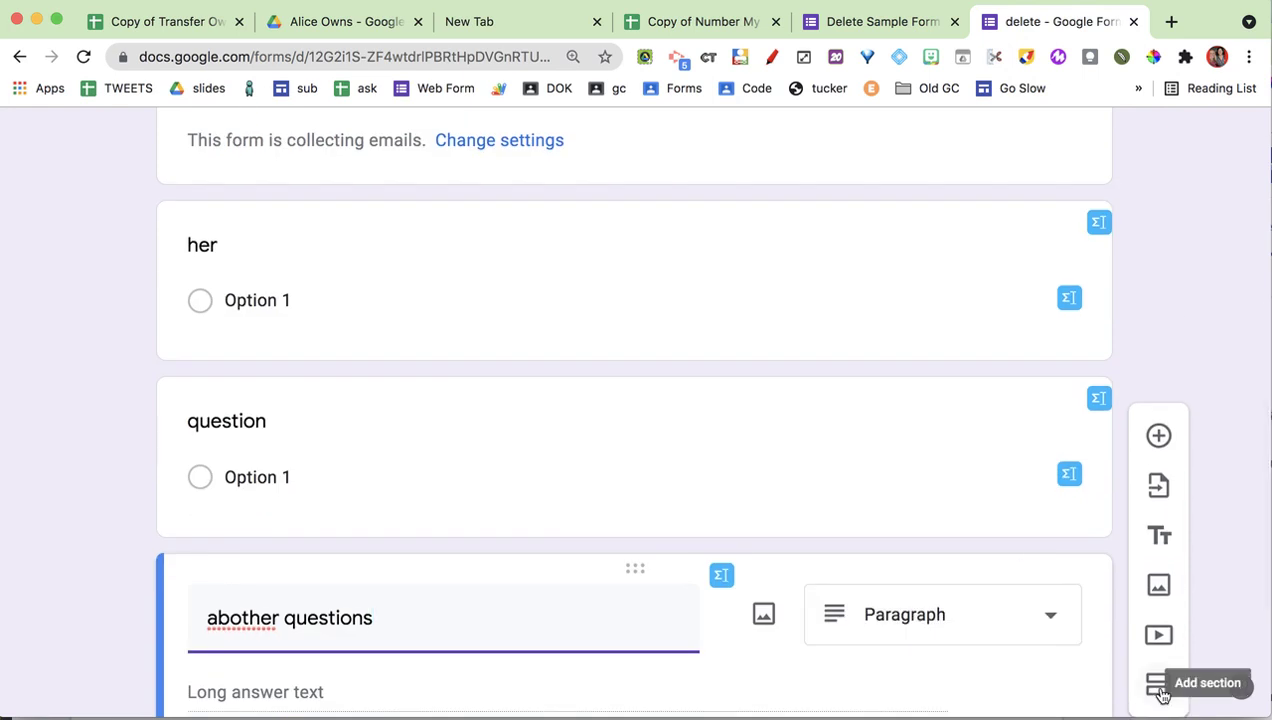
# - Add a second section with questions including 'and another one' and 'and a'
pyautogui.click(1158, 686)
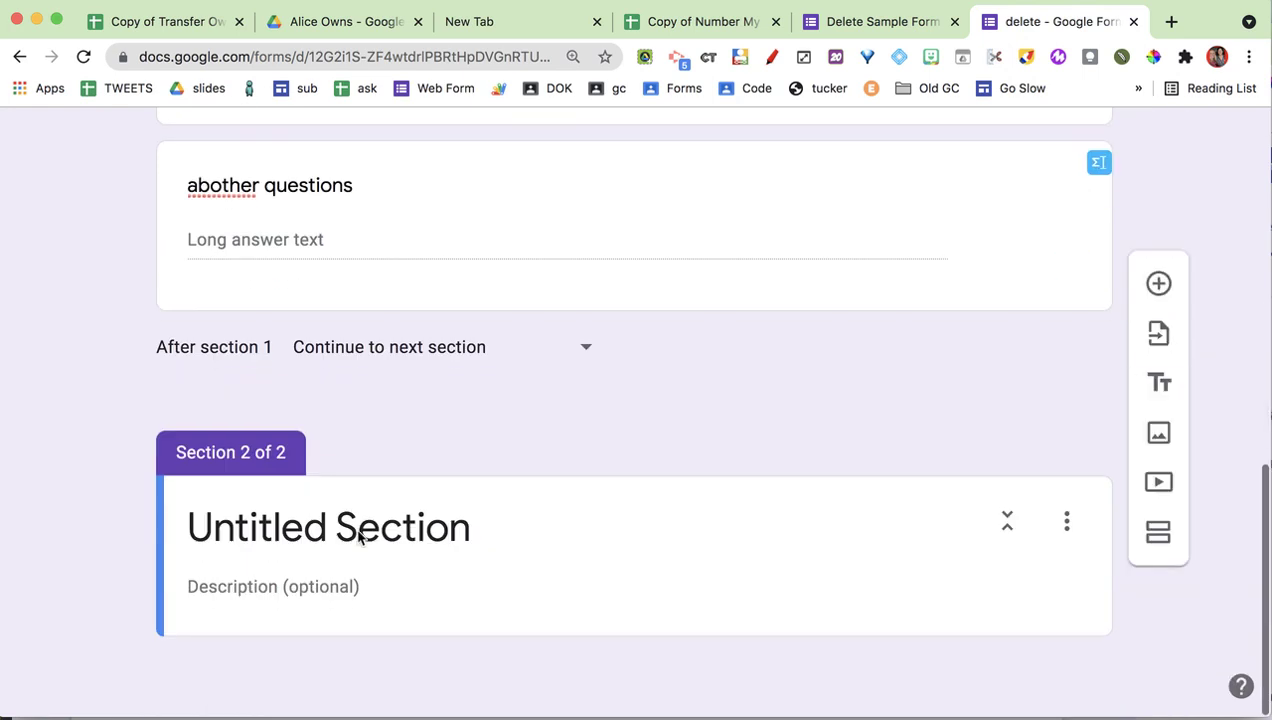
pyautogui.write('NE')
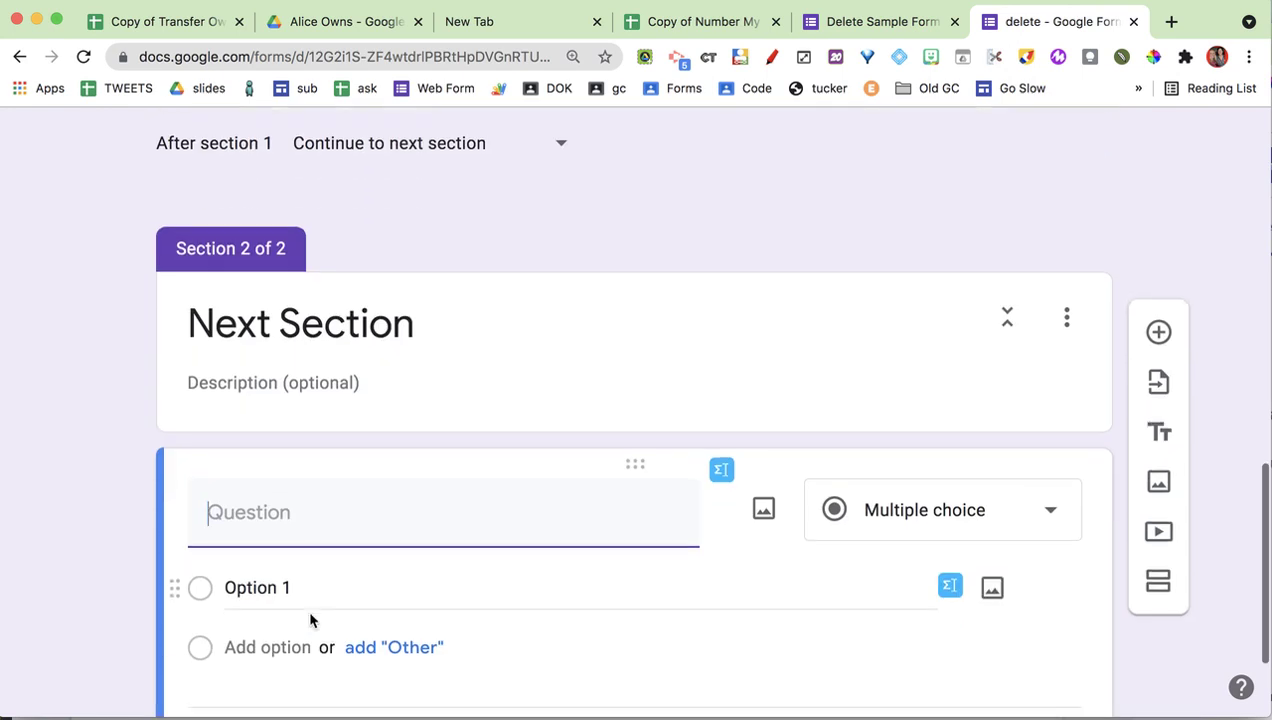
pyautogui.write('Another anothe question')
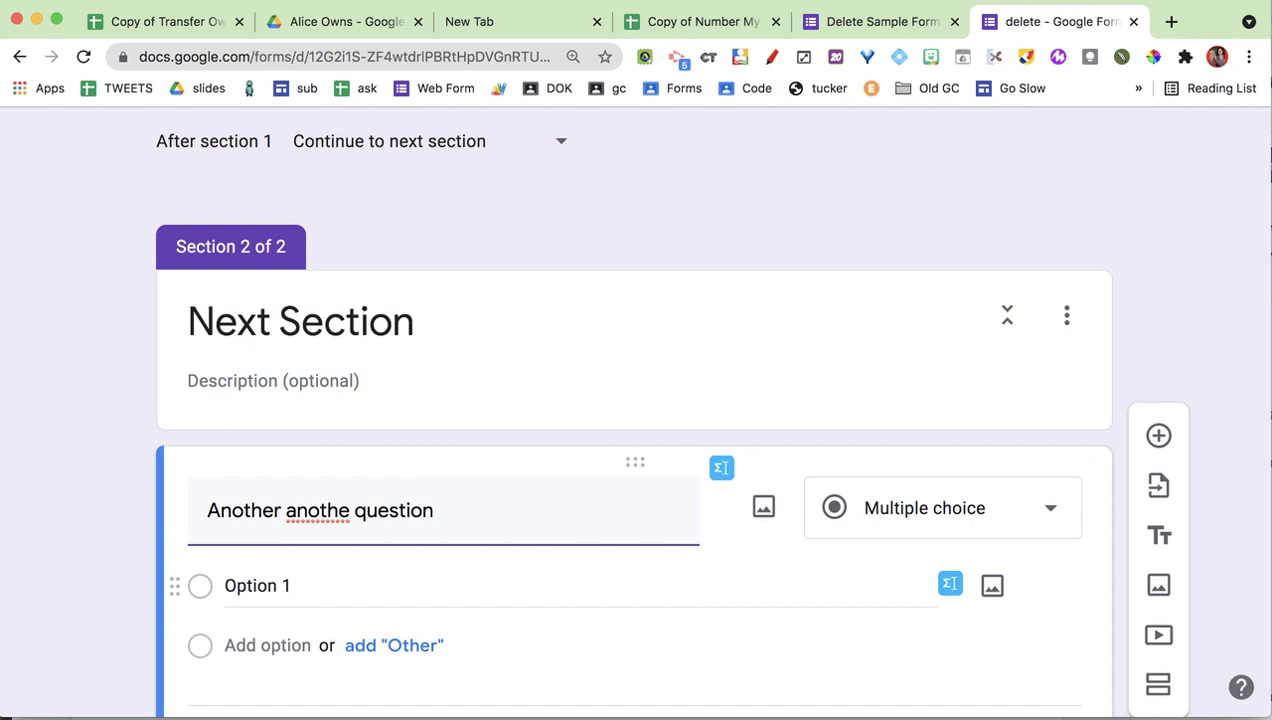
pyautogui.press('Return')
pyautogui.write('and another o')
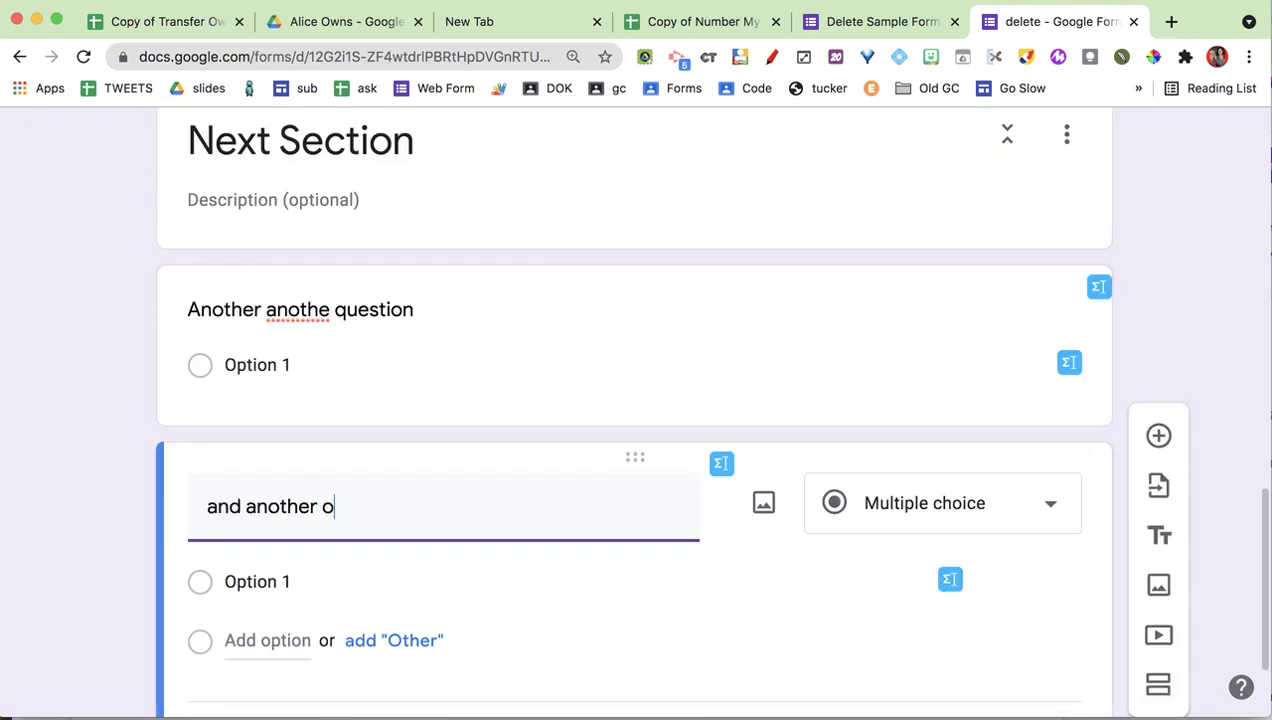
pyautogui.write('ne')
pyautogui.press('Return')
pyautogui.write('and a')
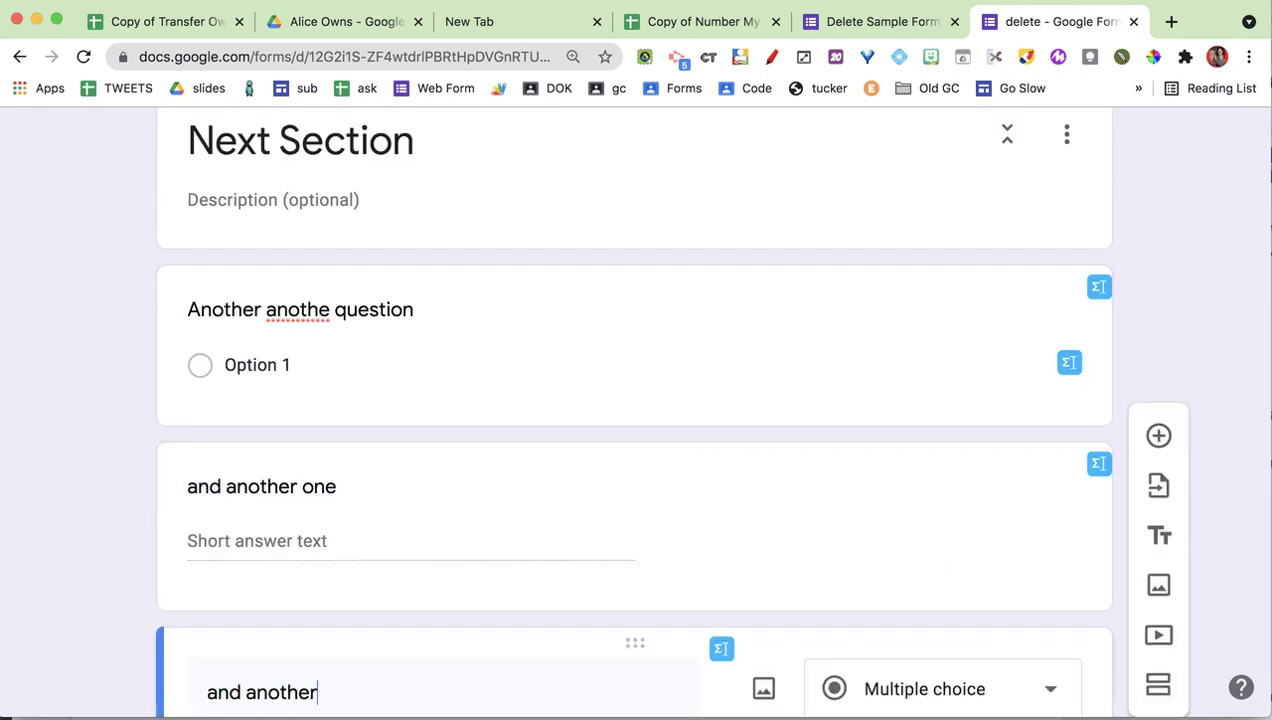
# - Add a third section titled 'This is the 3rd section' with 'and more questions' and 'More questions'
pyautogui.click(1159, 690)
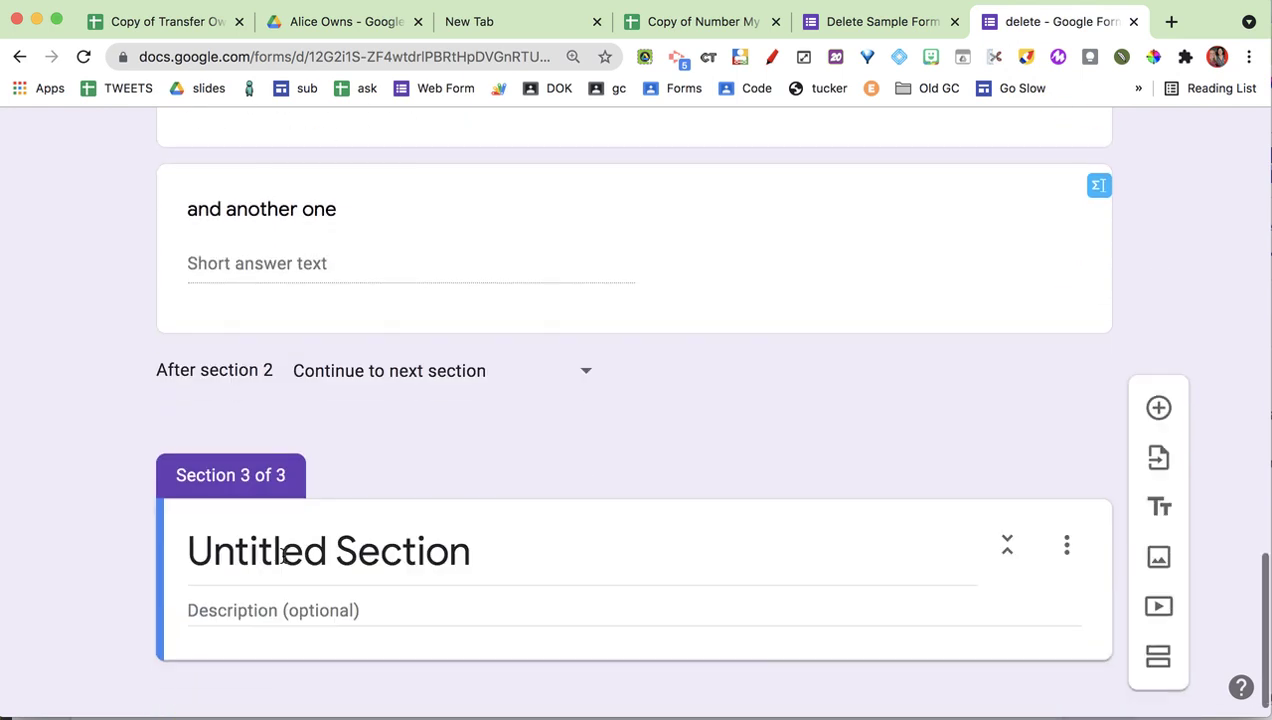
pyautogui.click(284, 557)
pyautogui.write('This is the')
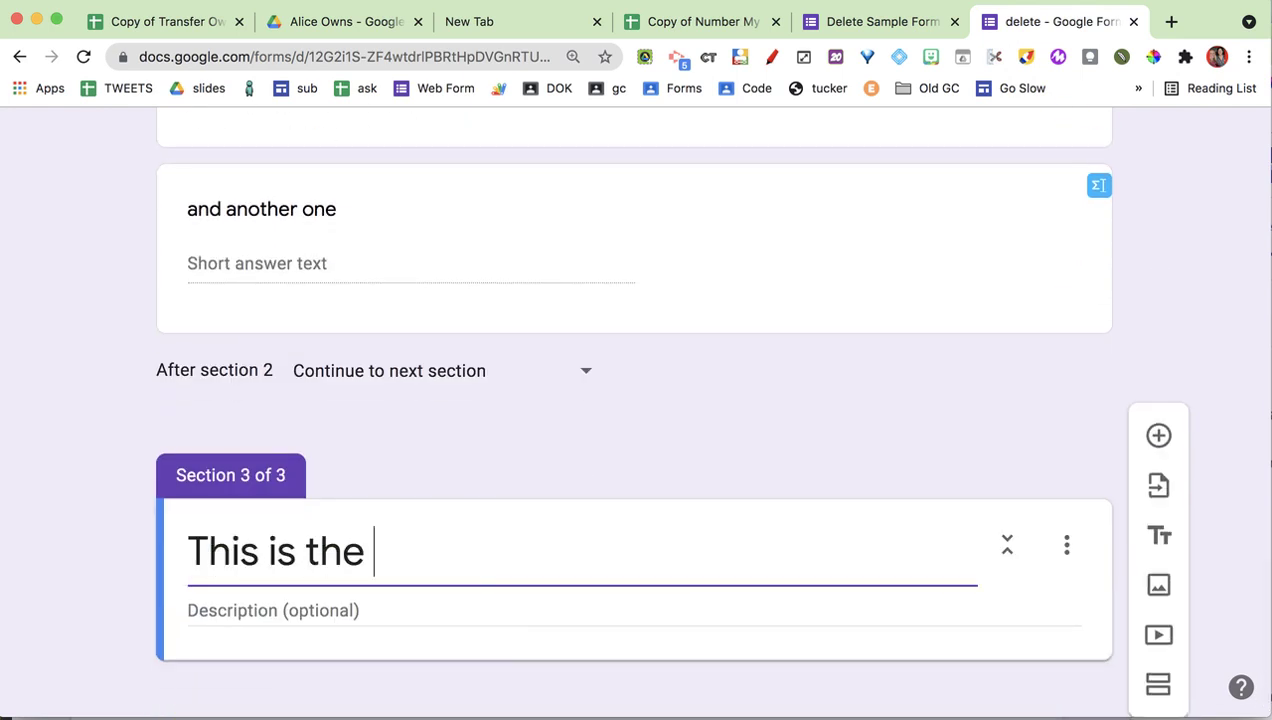
pyautogui.write(' 3rd section')
pyautogui.press('Return')
pyautogui.write('and more questions')
pyautogui.press('Return')
pyautogui.write('More ')
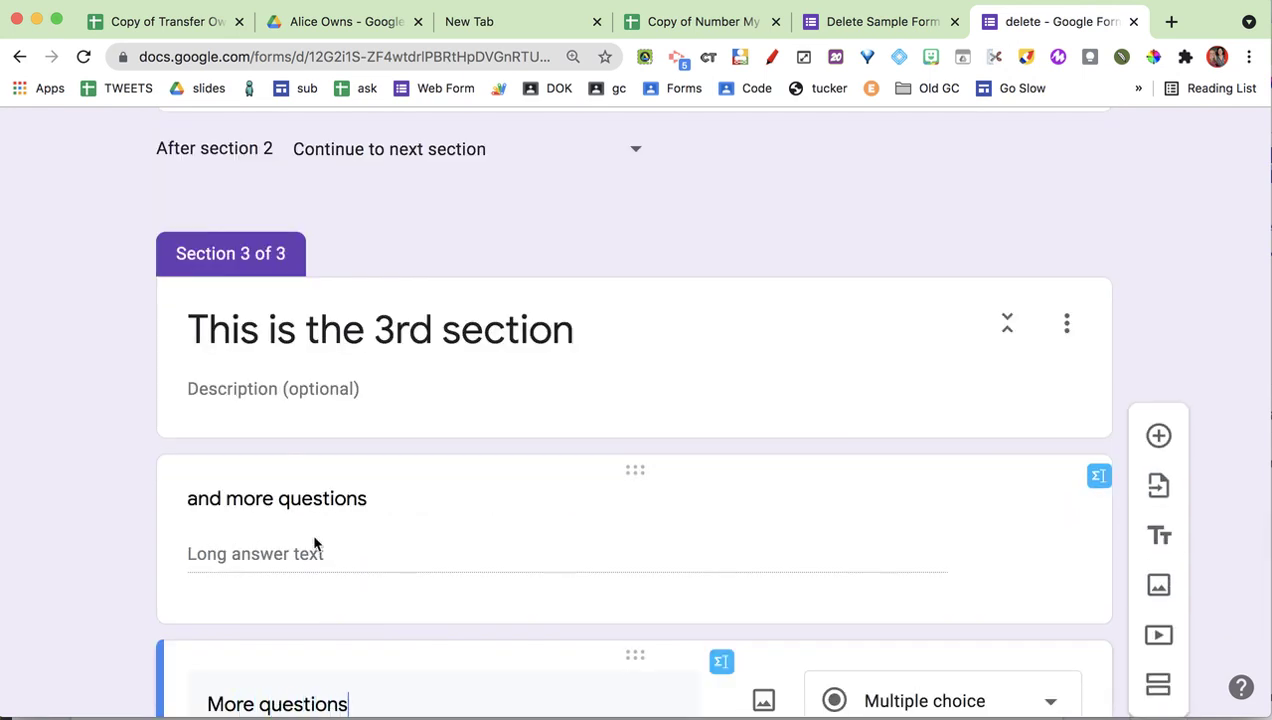
pyautogui.write('questions')
# - Select the form's web address in the address bar
pyautogui.scroll(15, 380, 531)
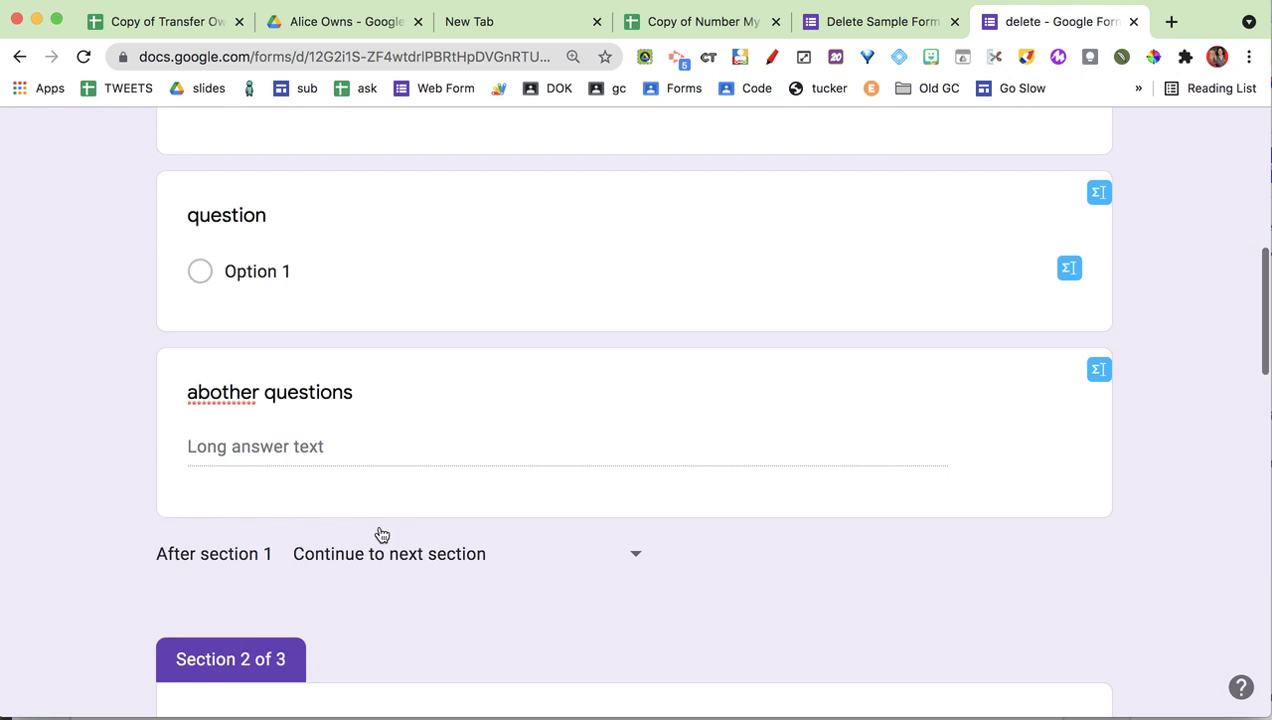
pyautogui.scroll(5, 380, 534)
pyautogui.scroll(-4, 307, 608)
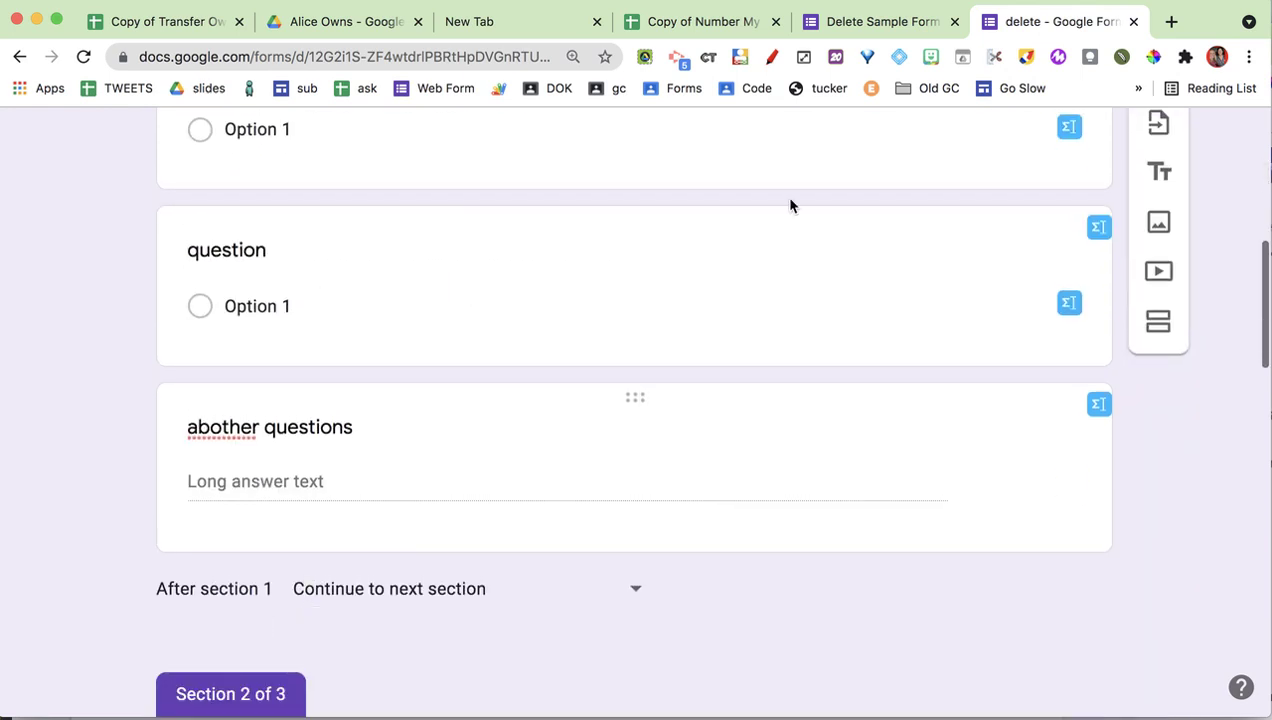
pyautogui.click(492, 57)
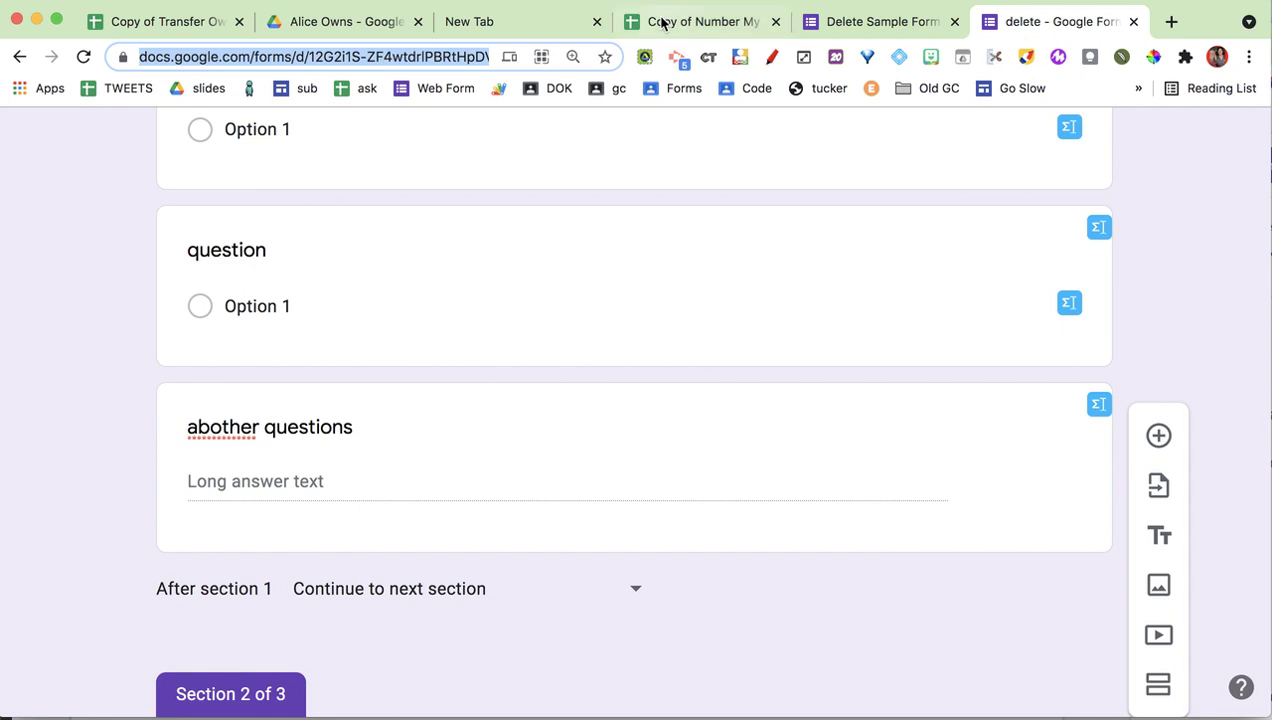
# - Replace the link in cell B5 with the 'delete' form's address
pyautogui.click(662, 22)
pyautogui.click(338, 425)
pyautogui.press('Delete')
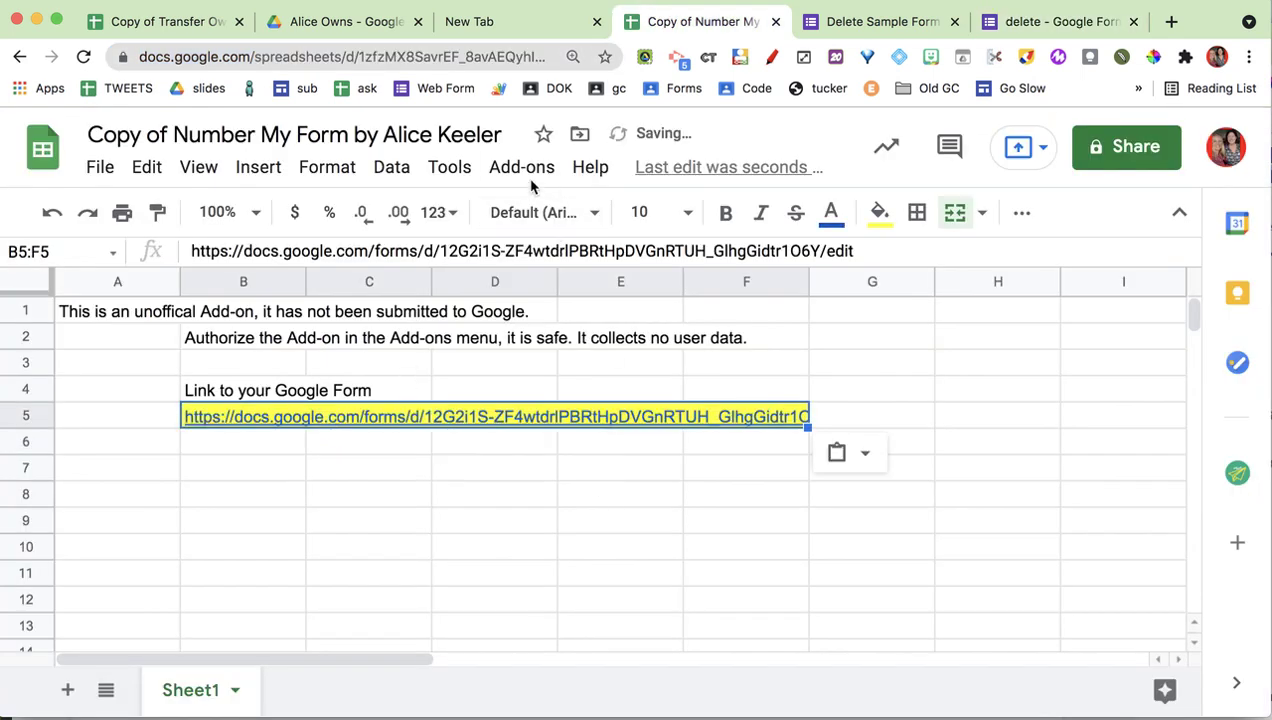
# - Run Number Google Form on the linked form and return to the form
pyautogui.click(530, 172)
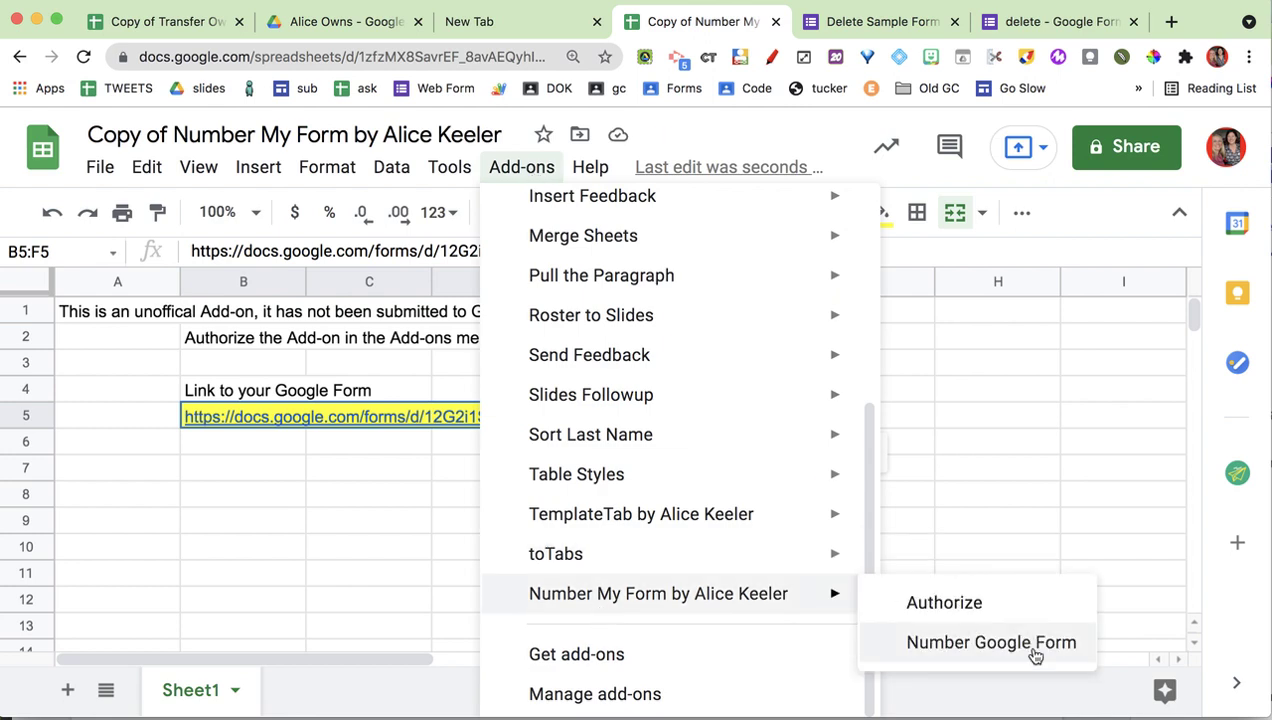
pyautogui.click(1035, 652)
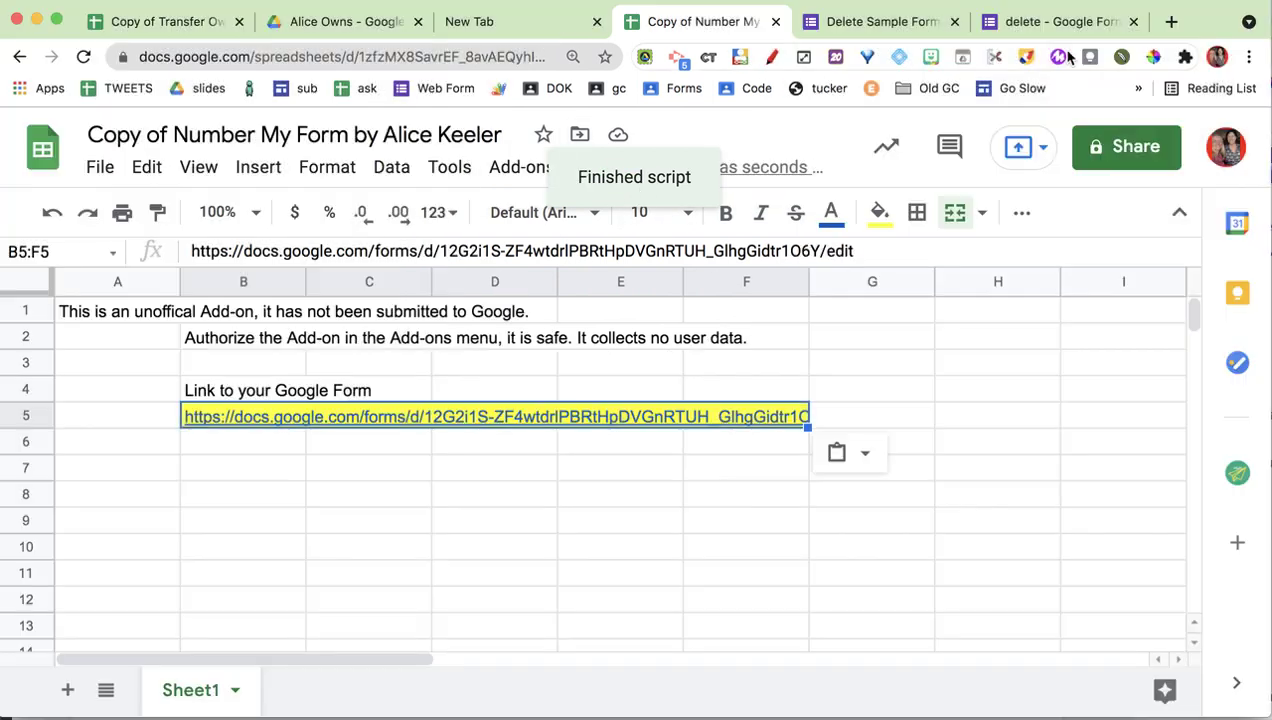
pyautogui.click(1056, 22)
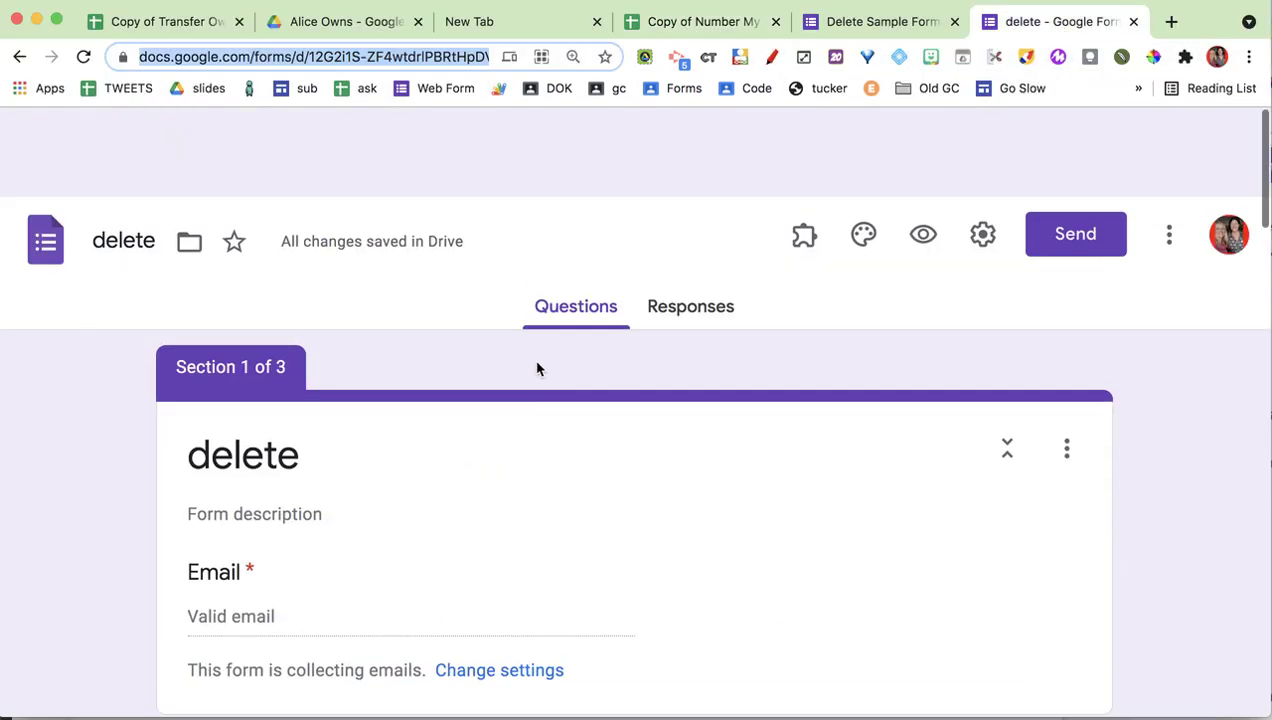
pyautogui.scroll(-2, 537, 367)
pyautogui.scroll(-10, 233, 445)
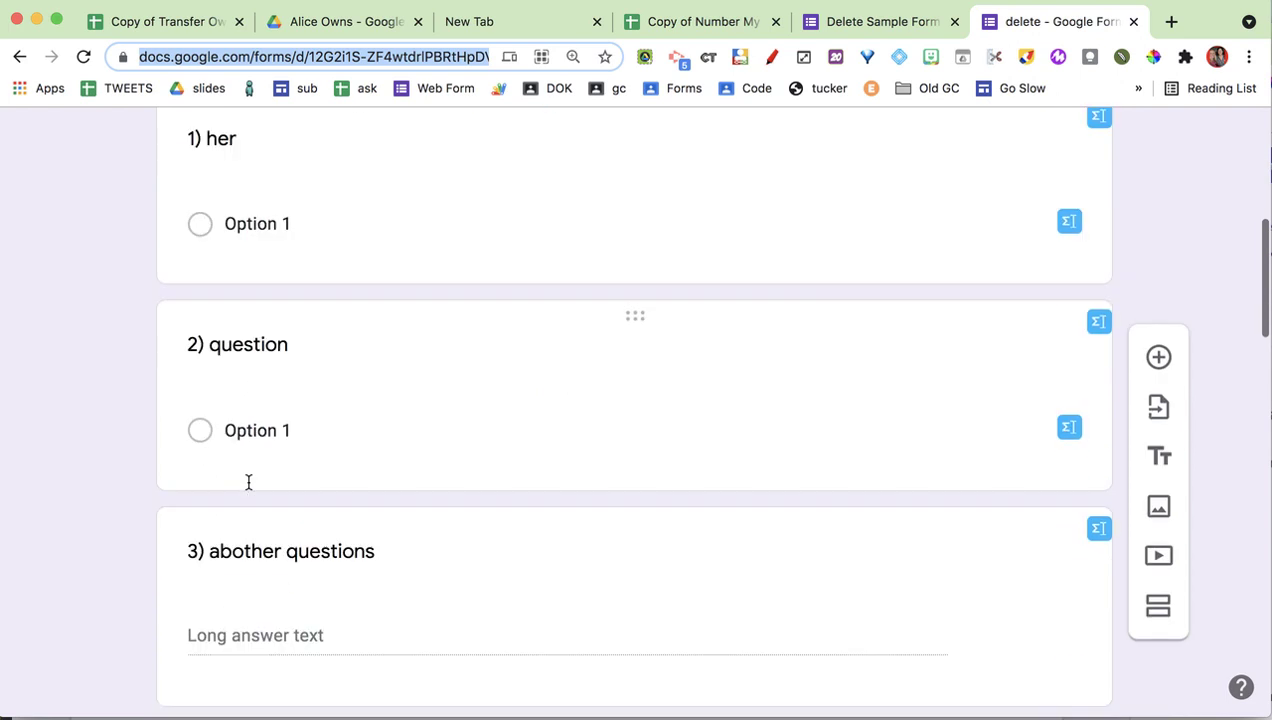
pyautogui.scroll(-10, 249, 488)
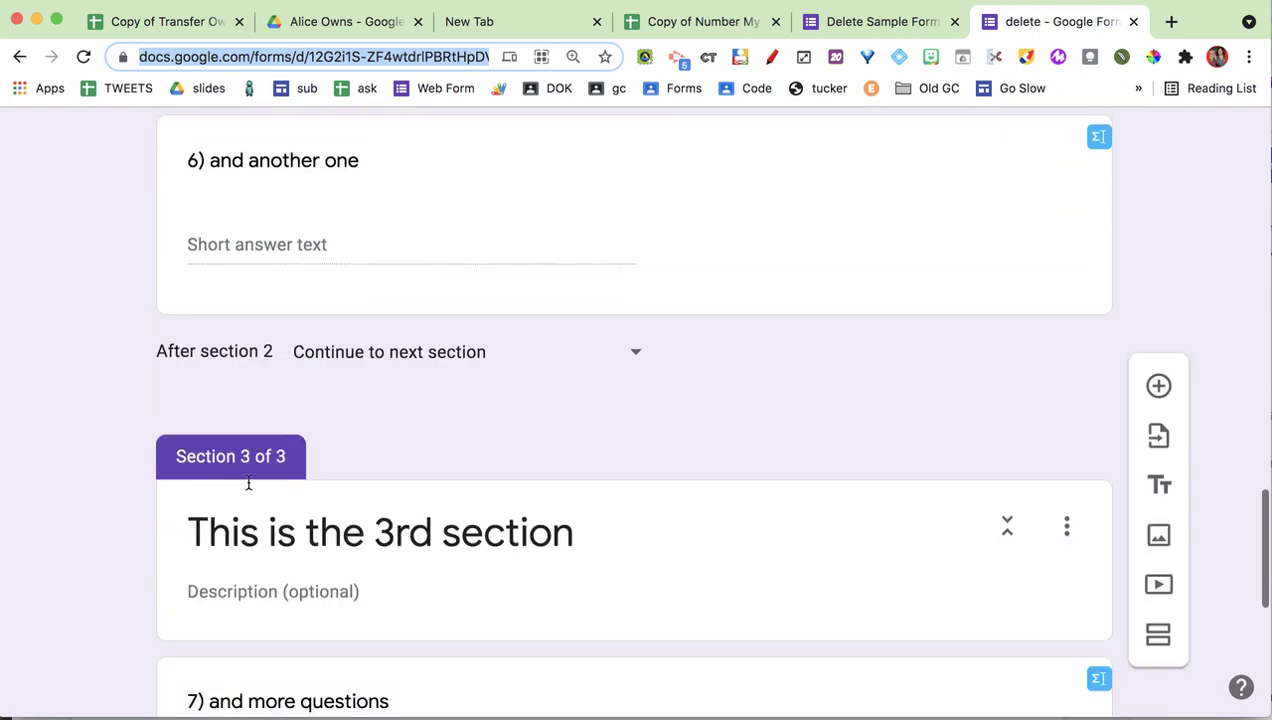
pyautogui.scroll(-2, 250, 486)
pyautogui.scroll(3, 250, 486)
pyautogui.scroll(-2, 242, 540)
pyautogui.scroll(-1, 243, 546)
pyautogui.scroll(-1, 400, 465)
pyautogui.scroll(15, 400, 465)
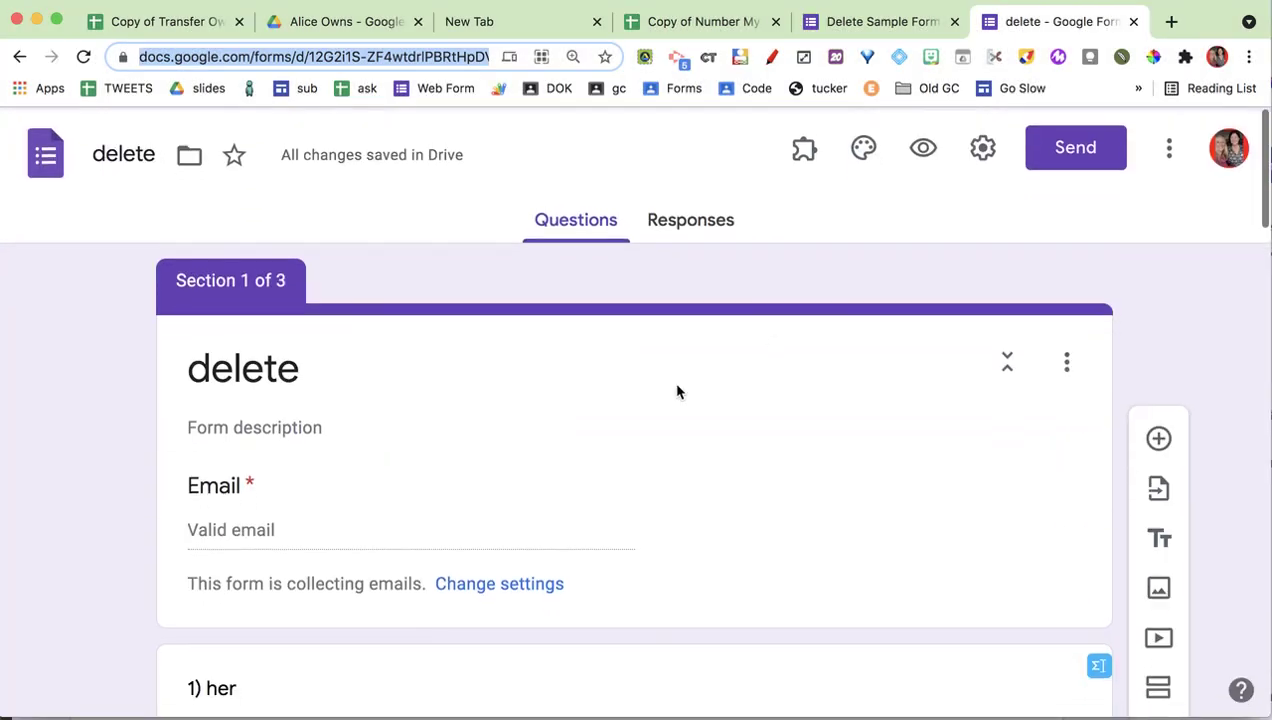